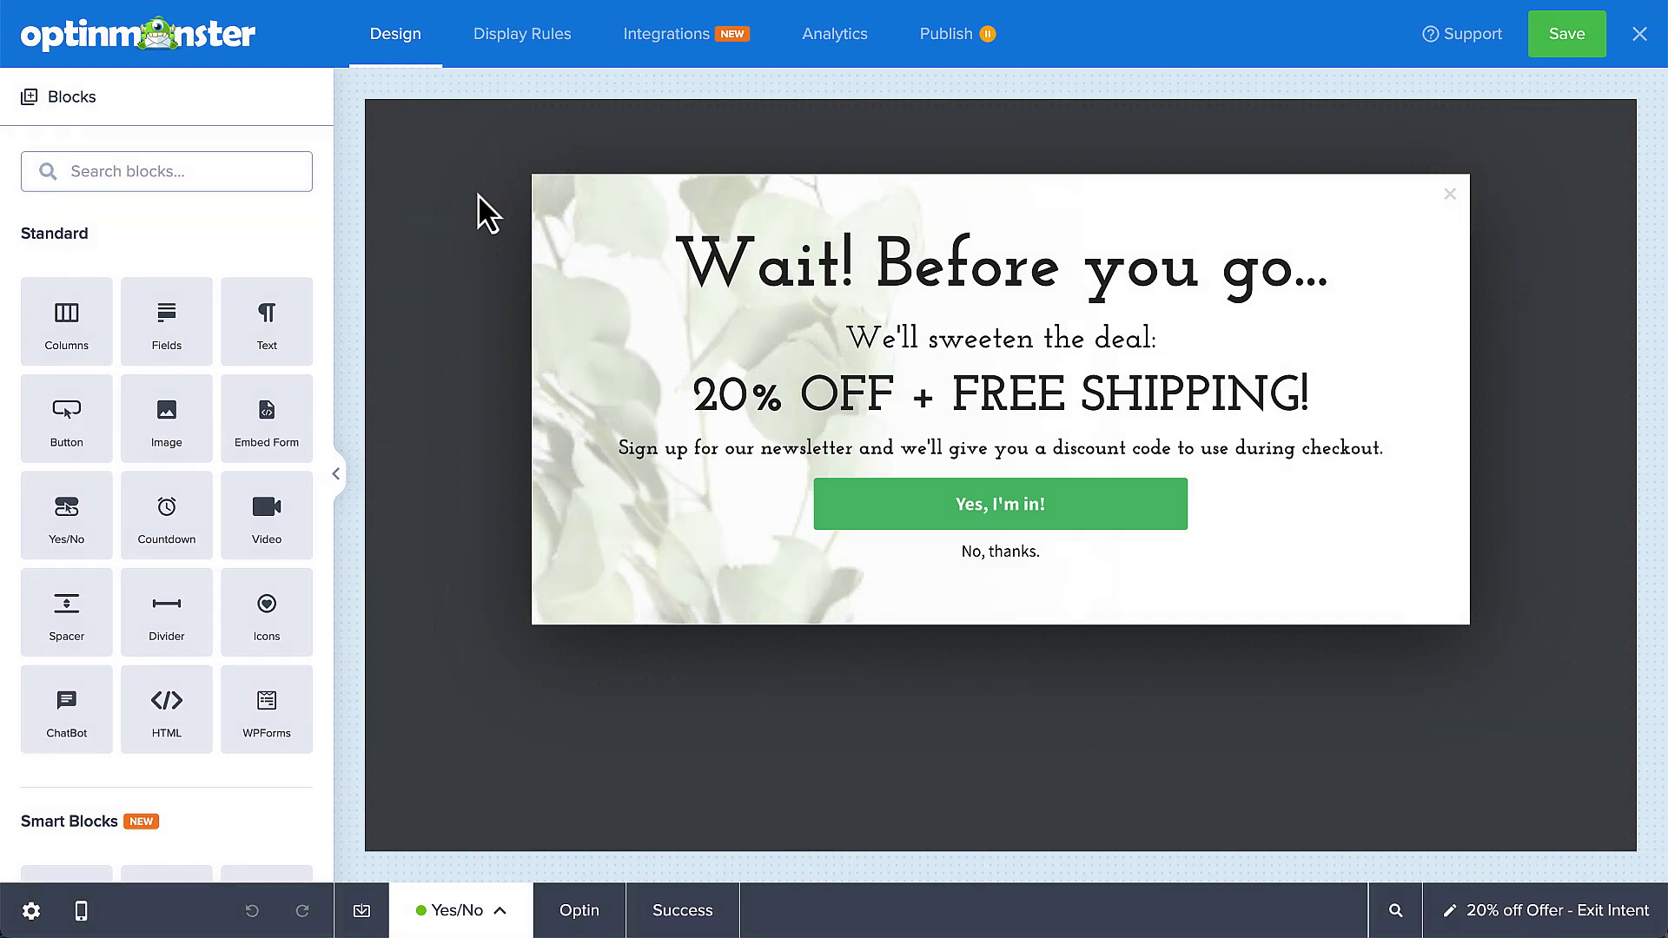
In the display rules, change the URL path condition from 'is any page' to 'contains' store
left_click(527, 52)
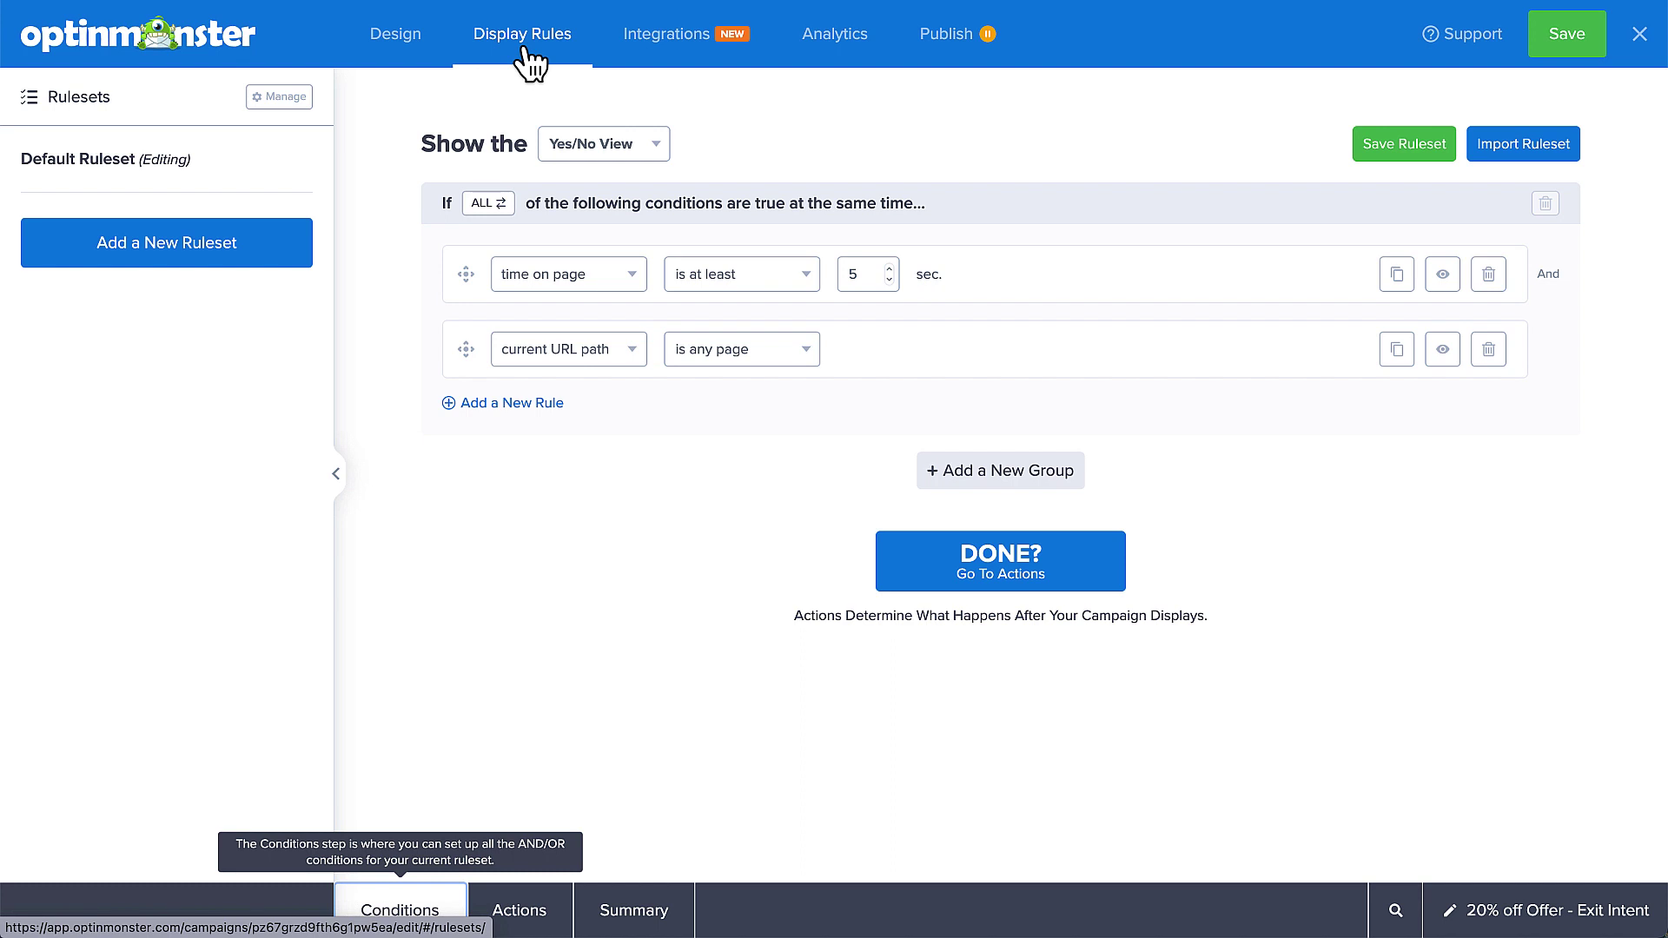
left_click(703, 359)
left_click(704, 555)
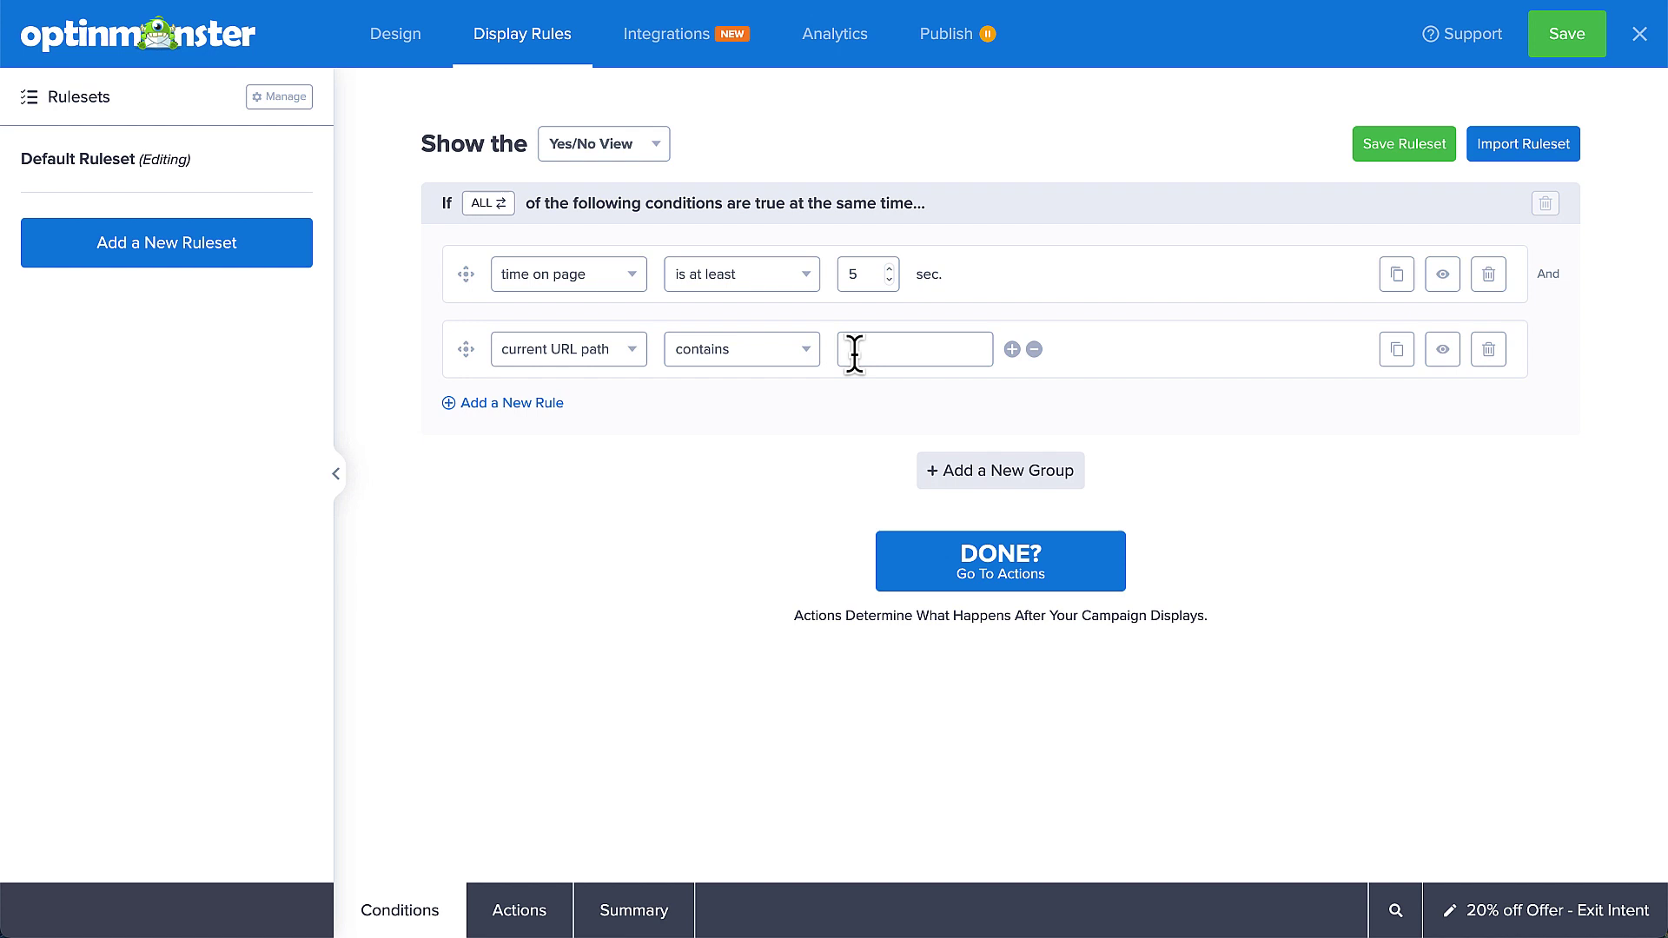
type("store")
Add a third rule that detects exit intent on all devices
left_click(546, 404)
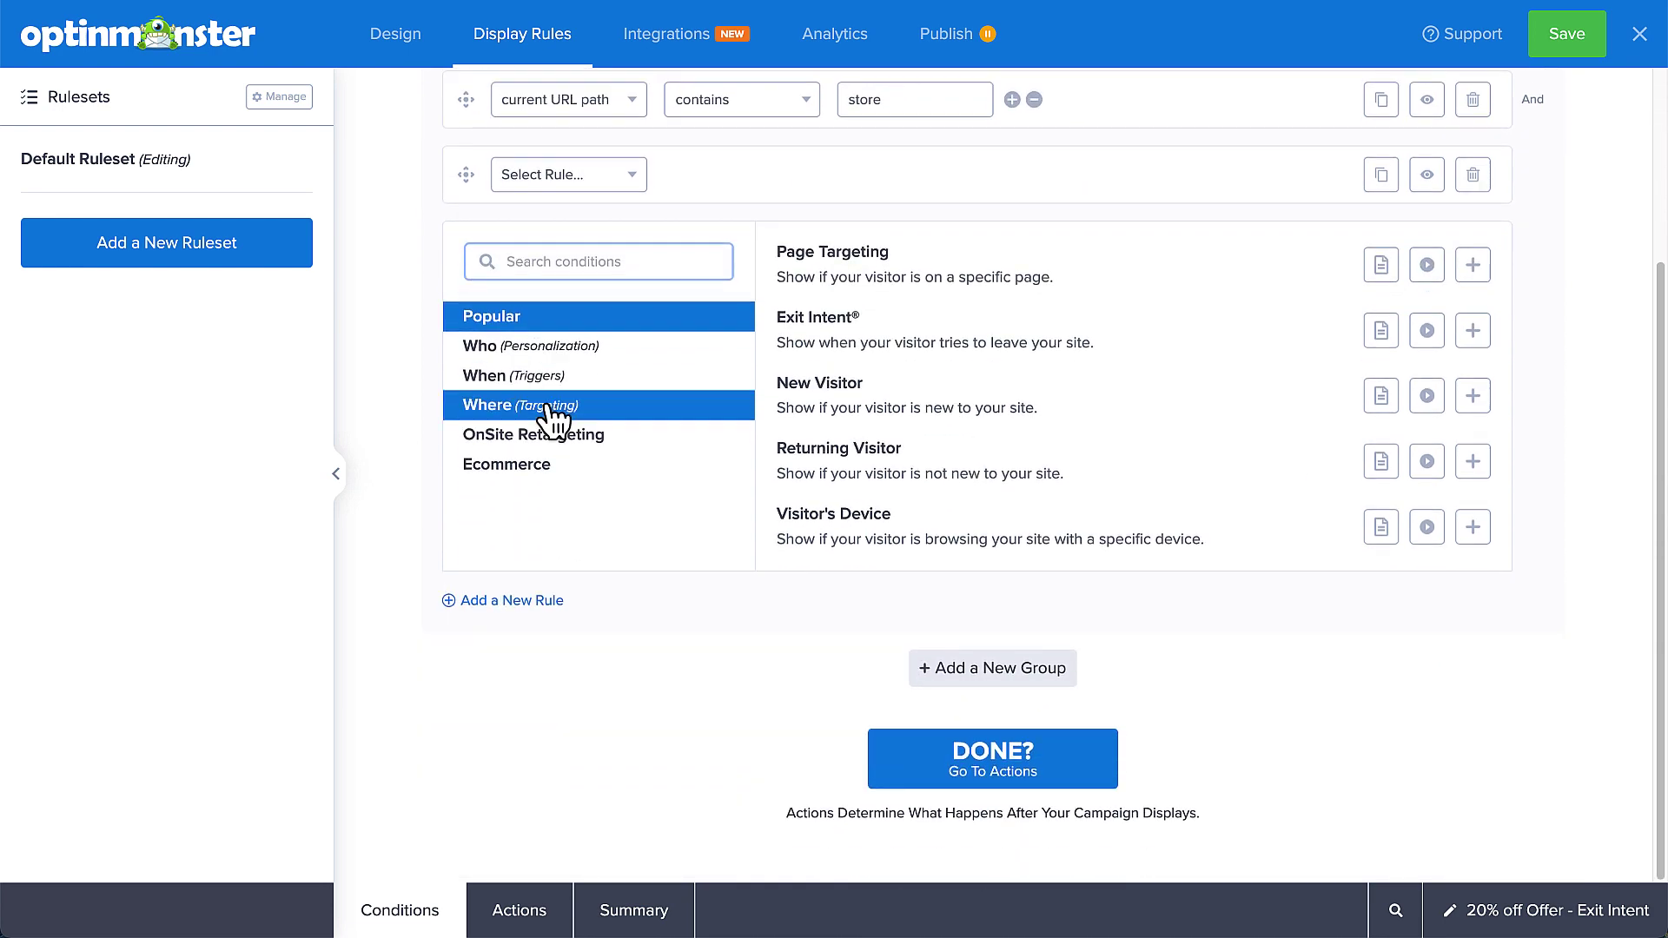
left_click(787, 324)
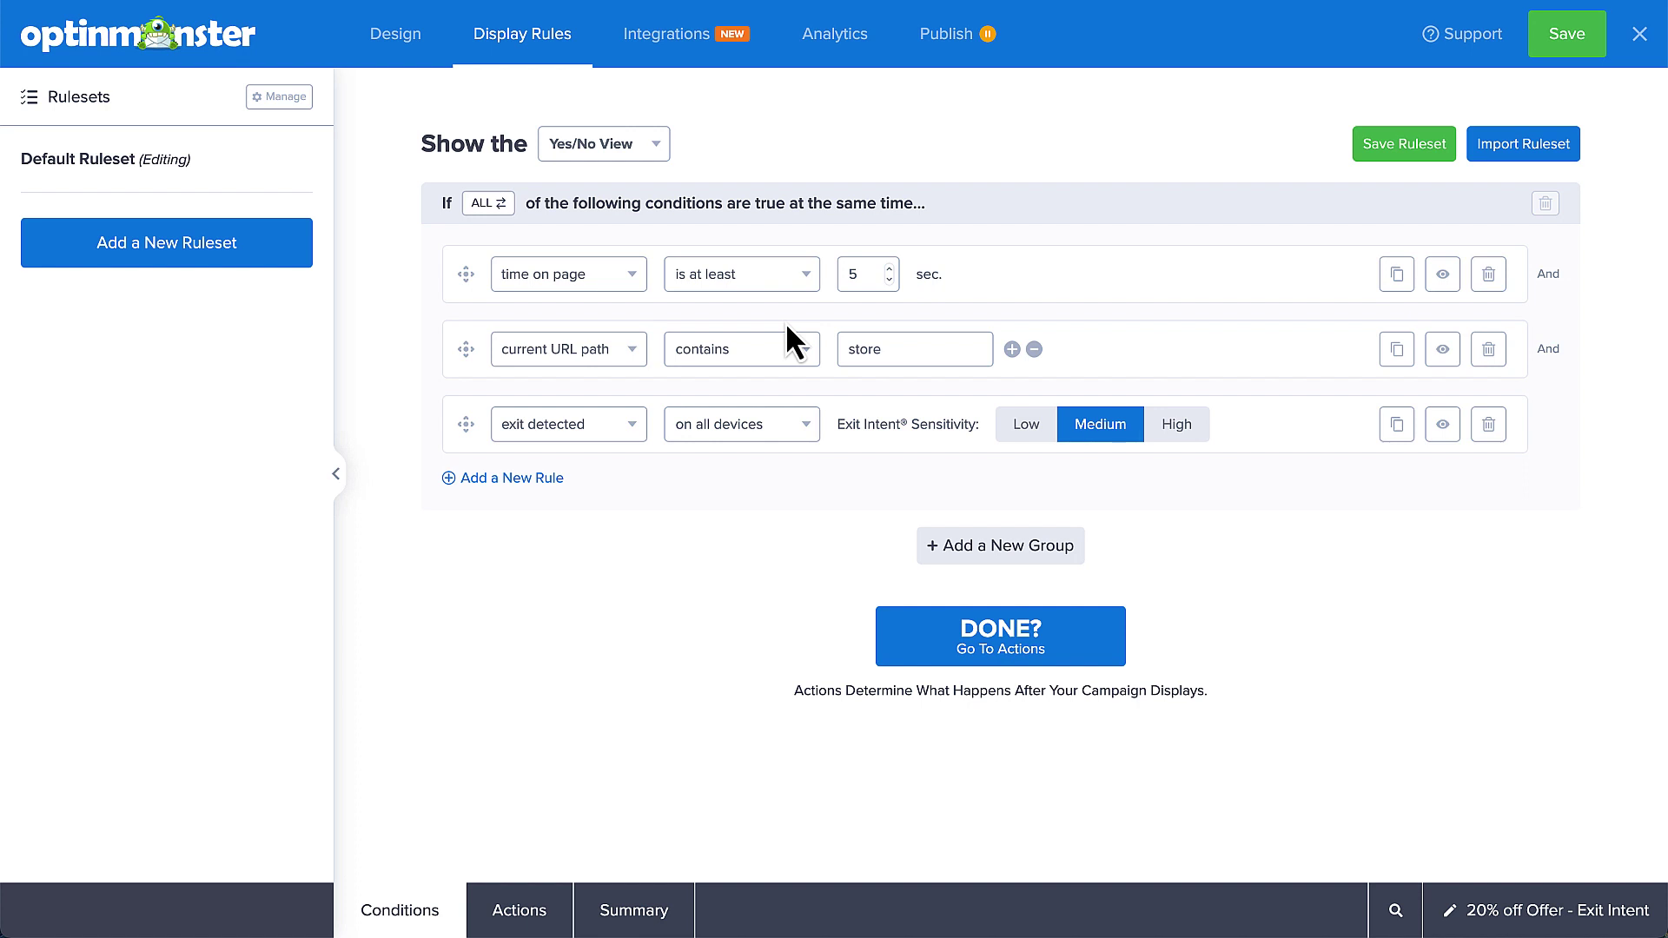
left_click(756, 430)
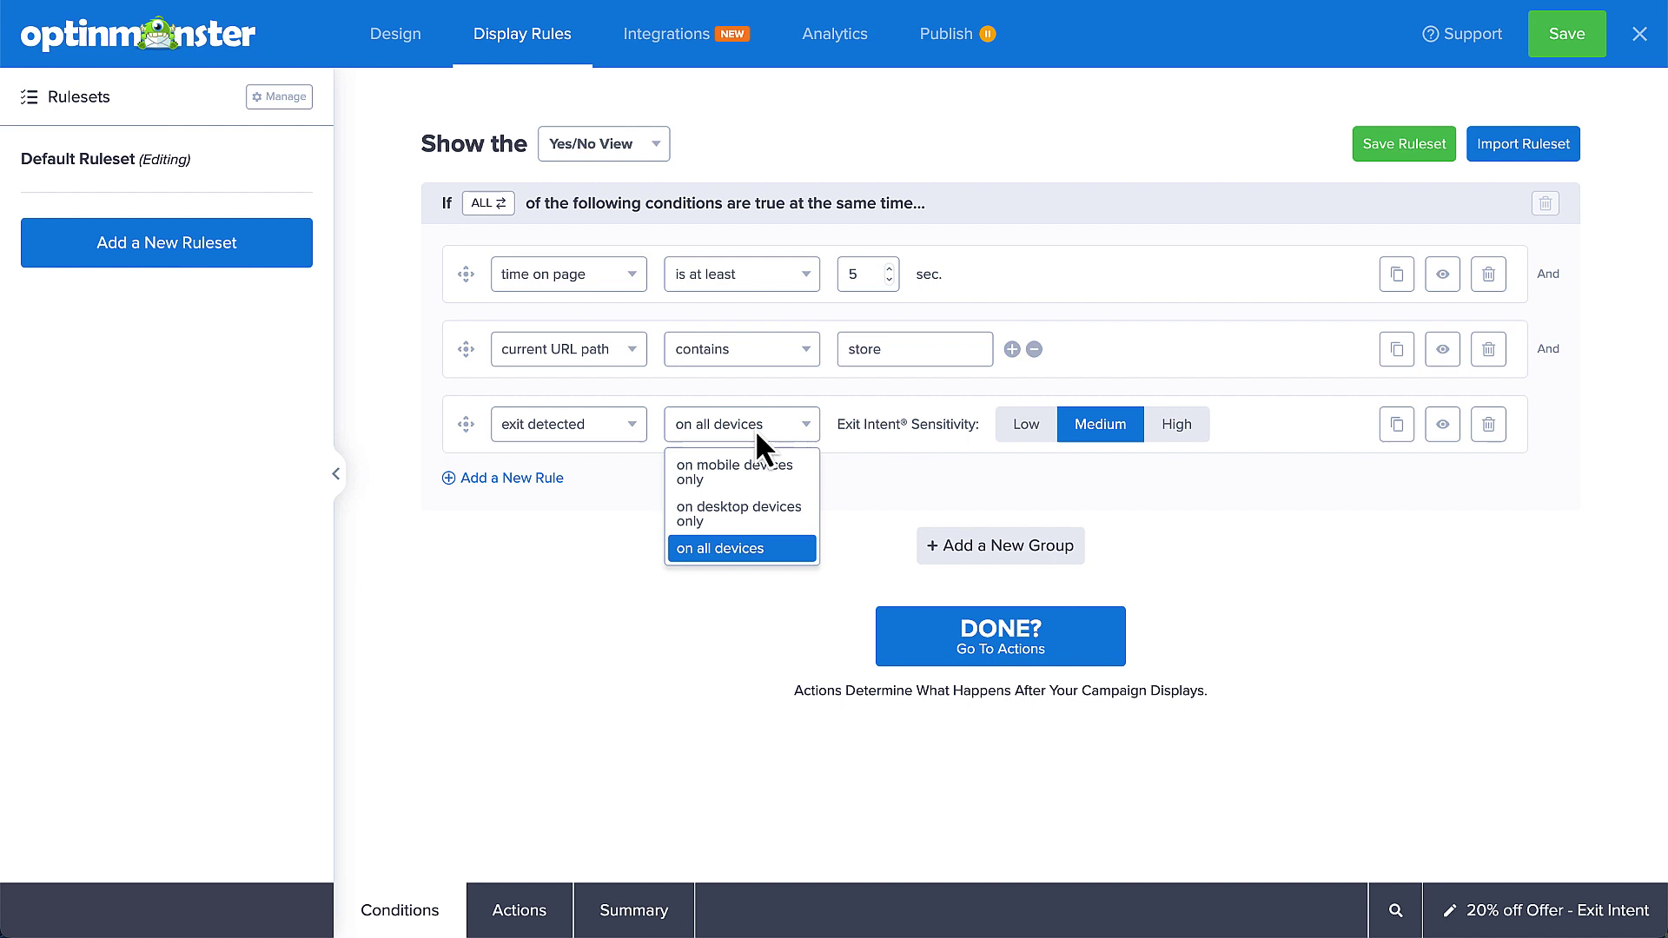
left_click(755, 429)
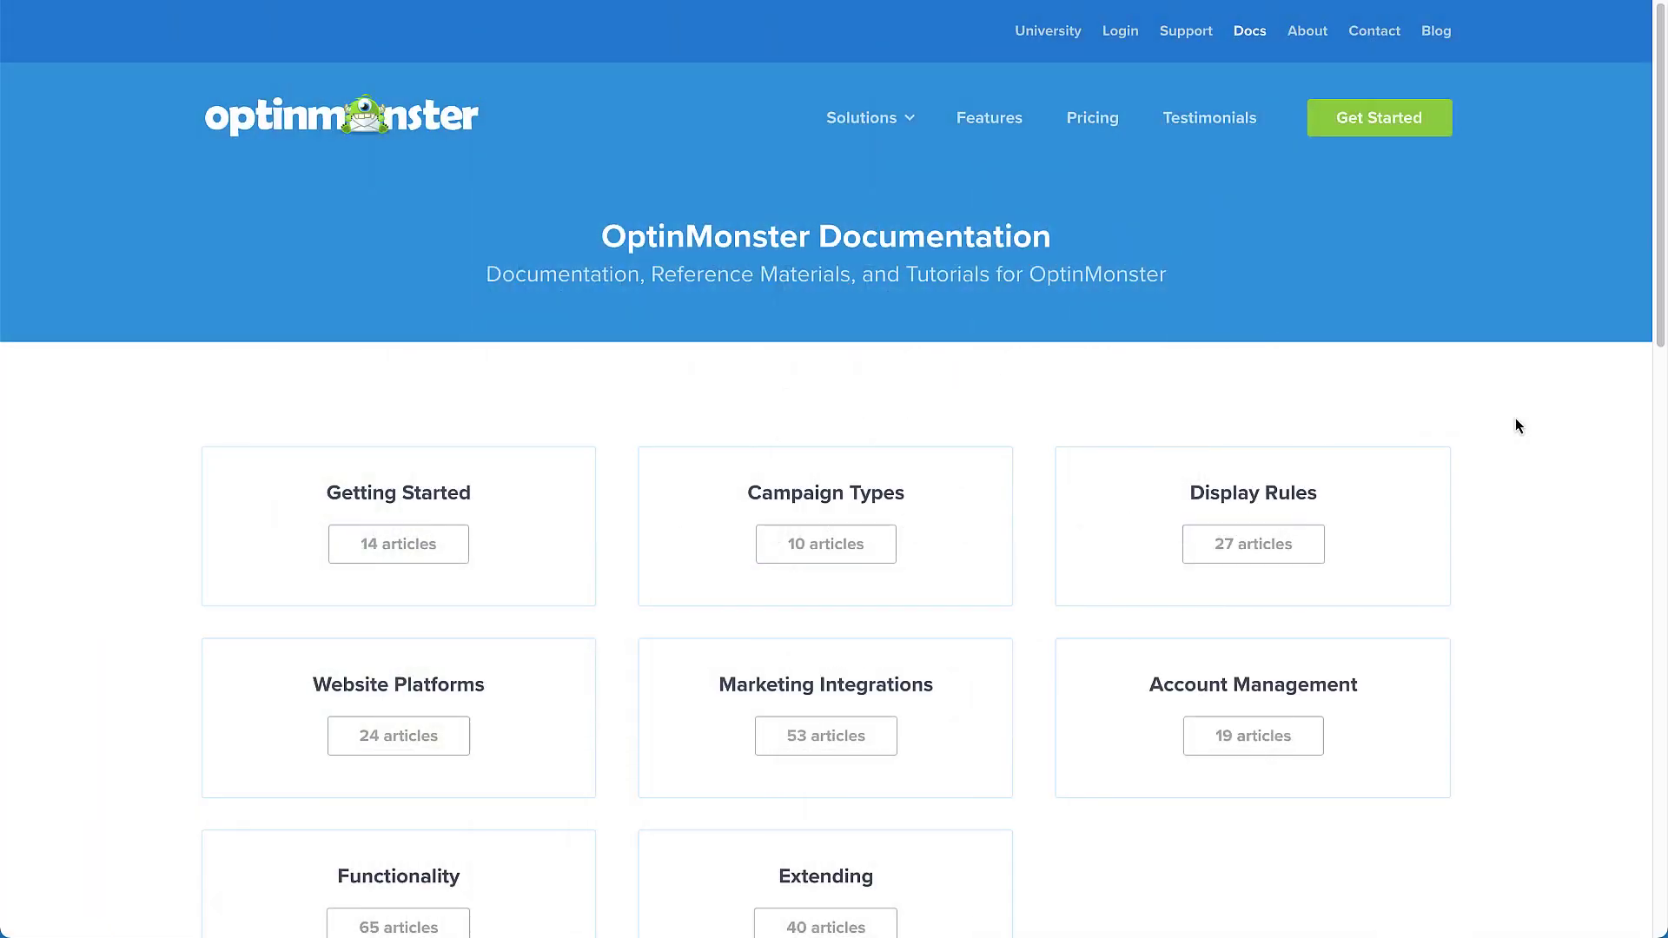
scroll(1516, 425, "down", 3)
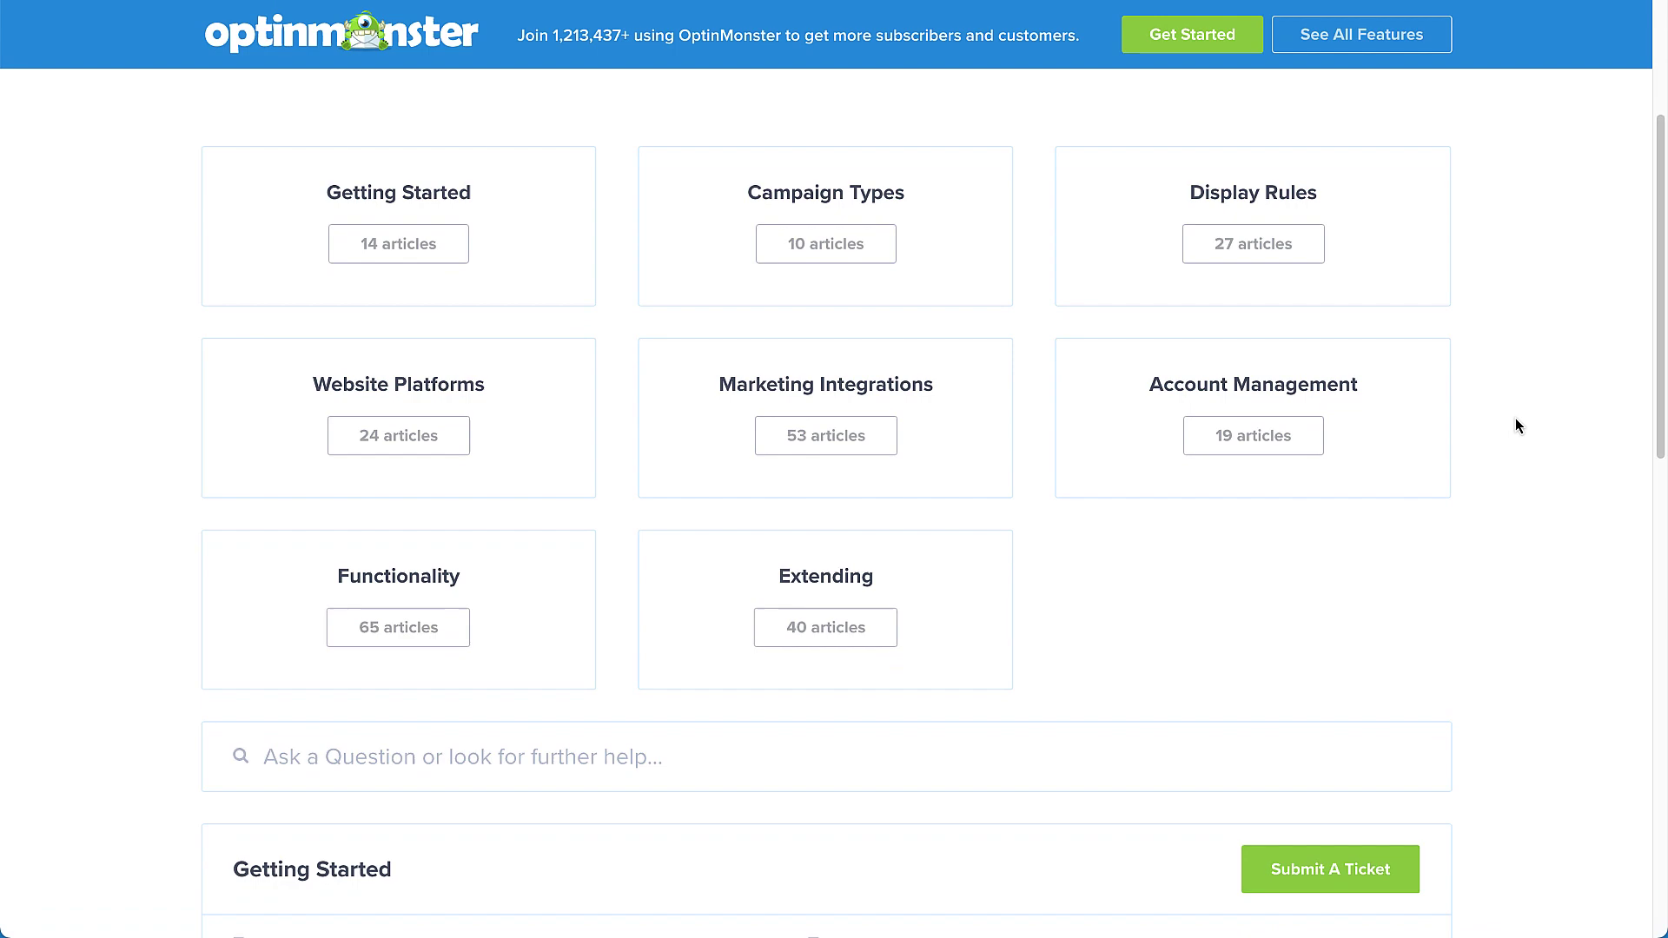
scroll(1516, 426, "down", 1)
scroll(1516, 426, "down", 1)
scroll(1516, 425, "down", 1)
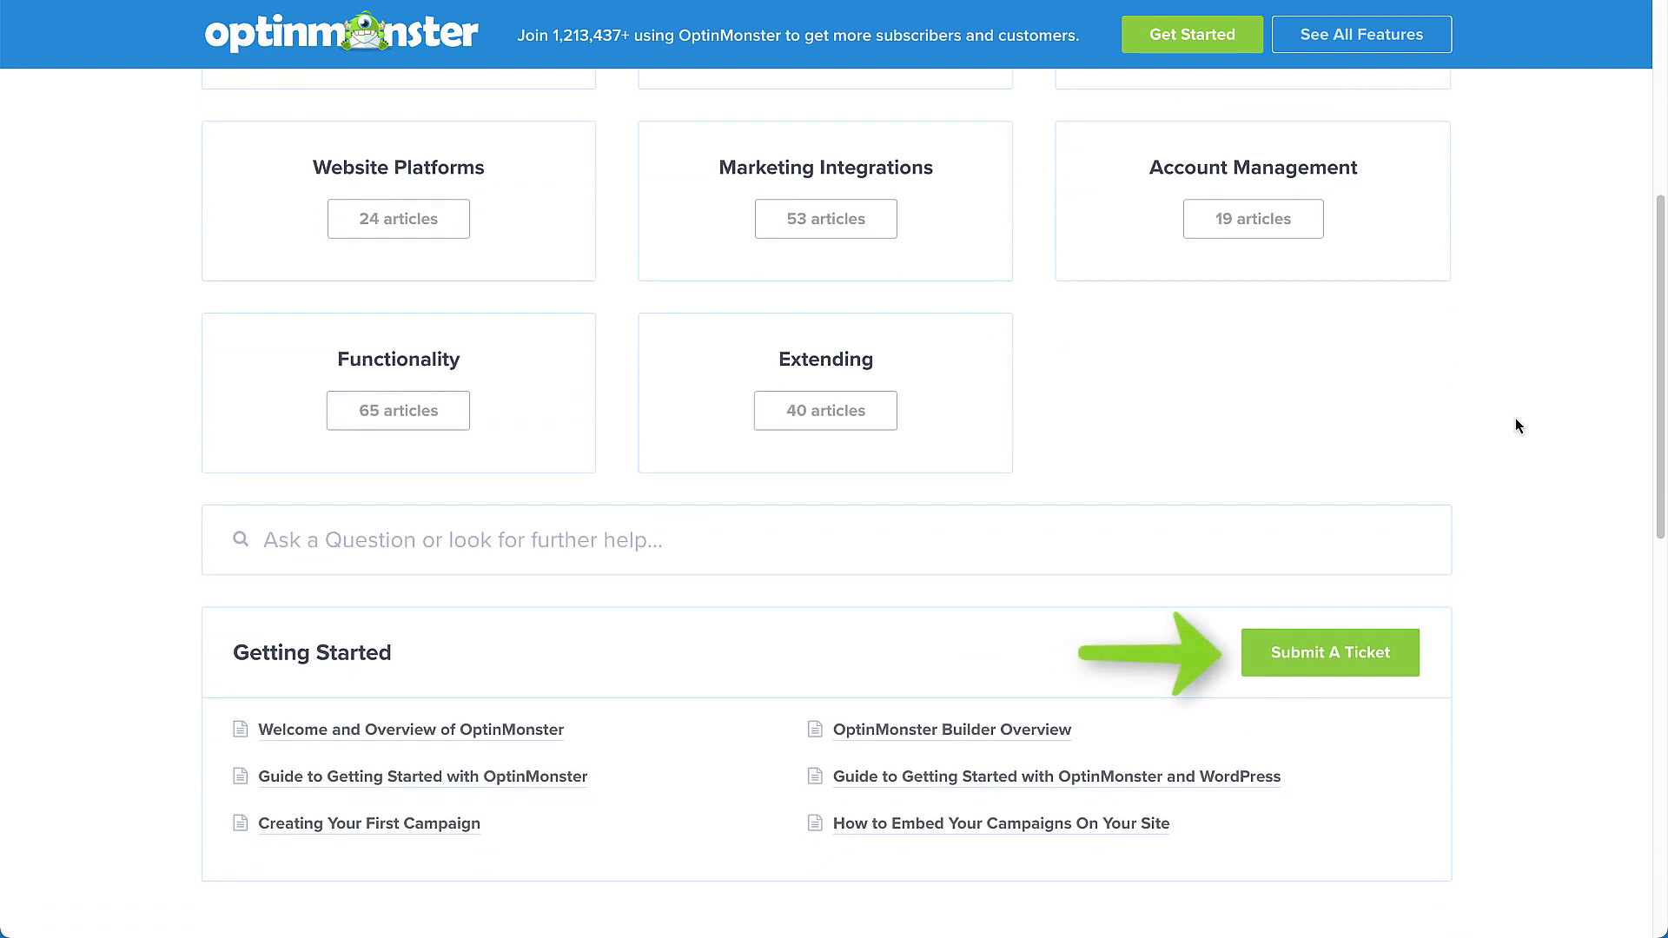